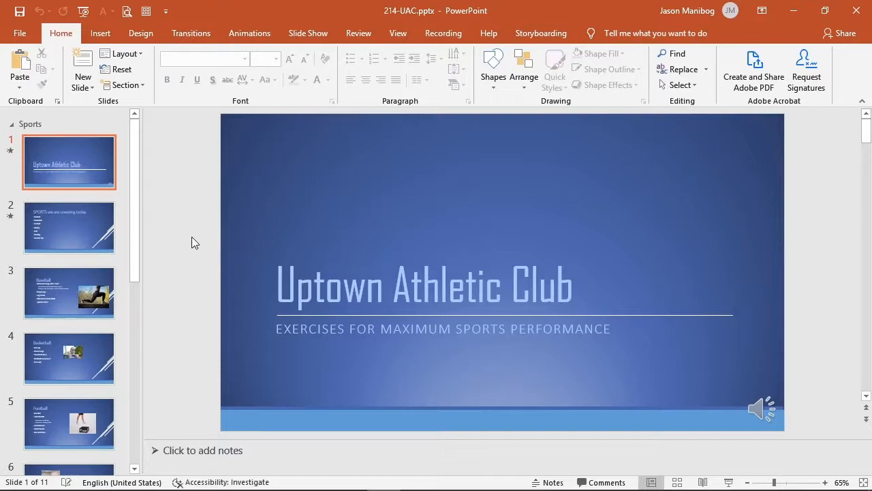
Step: Insert a Summary Zoom slide linking to the Uptown Athletic Club and Steps to Start sections
{"action": "left_click", "coordinate": [100, 33]}
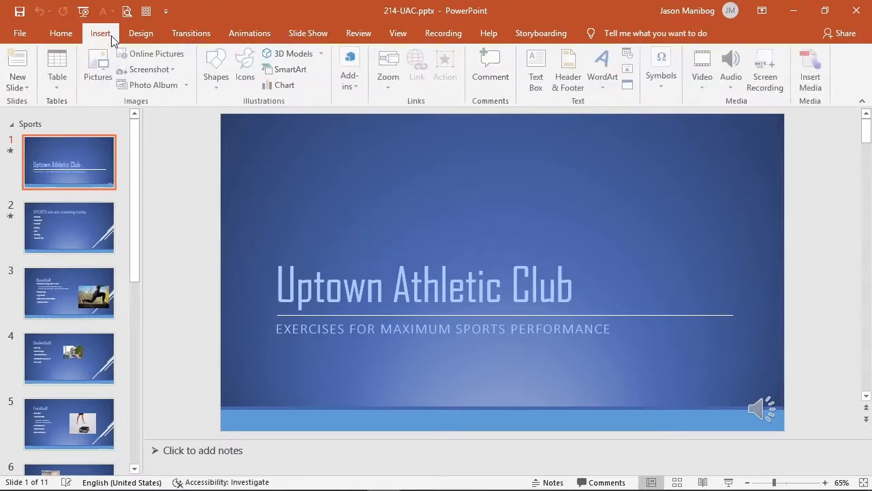
{"action": "left_click", "coordinate": [390, 77]}
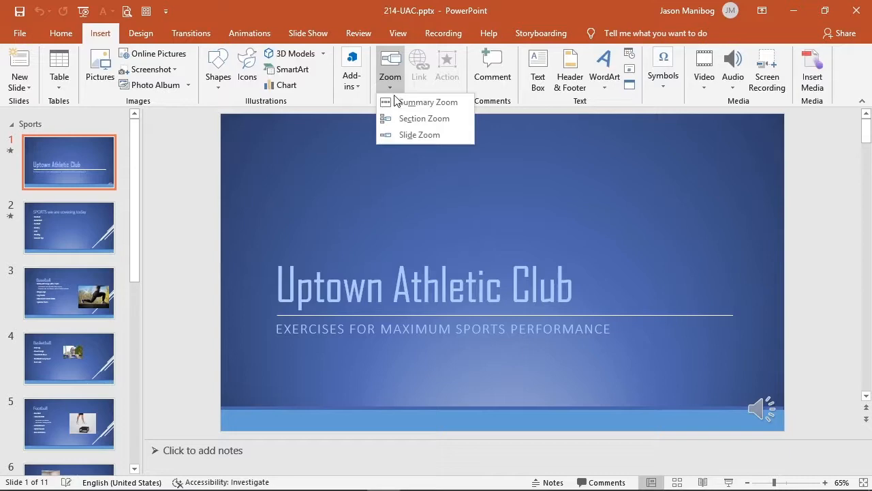
{"action": "left_click", "coordinate": [428, 102]}
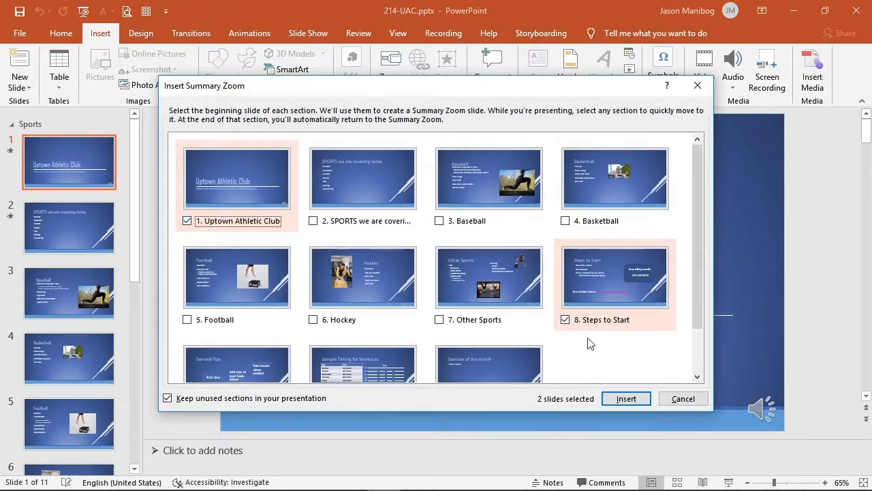
{"action": "left_click", "coordinate": [626, 399]}
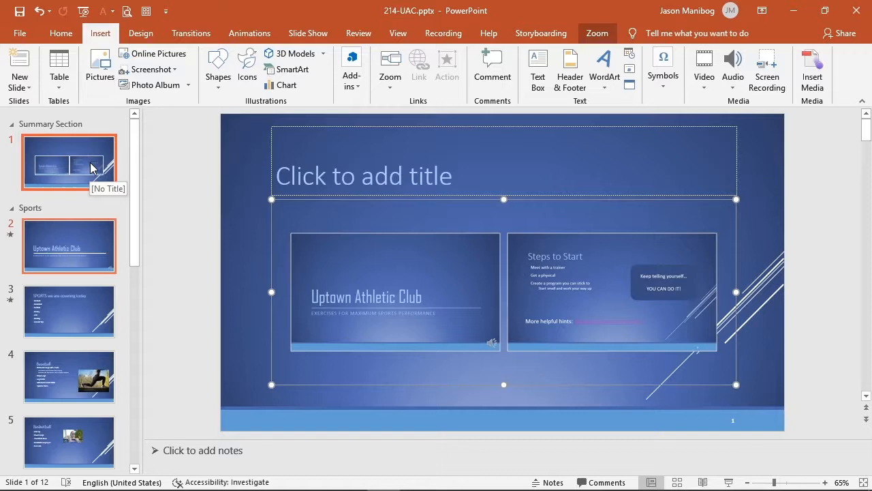
Step: Select the original Uptown Athletic Club title slide, now slide 2
{"action": "left_click", "coordinate": [75, 245]}
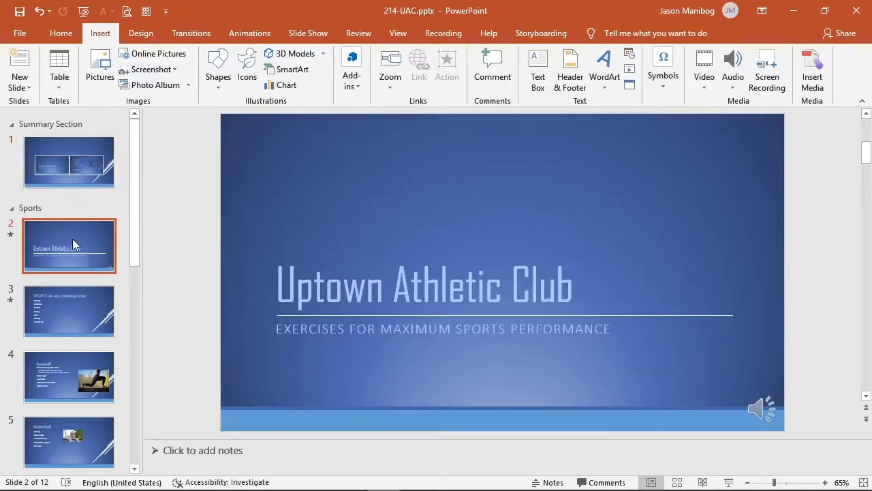
Step: Switch to the Slide Show commands to start the presentation
{"action": "left_click", "coordinate": [308, 32]}
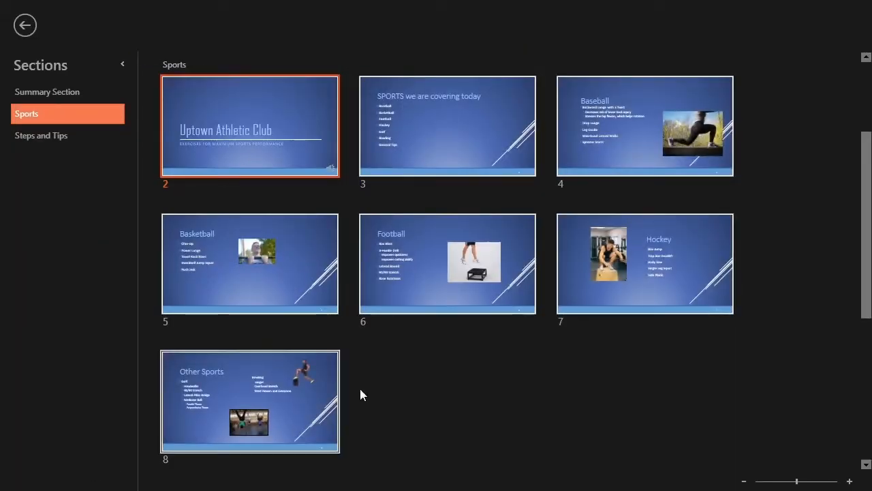
{"action": "scroll", "coordinate": [862, 266], "scroll_direction": "up", "scroll_amount": 3}
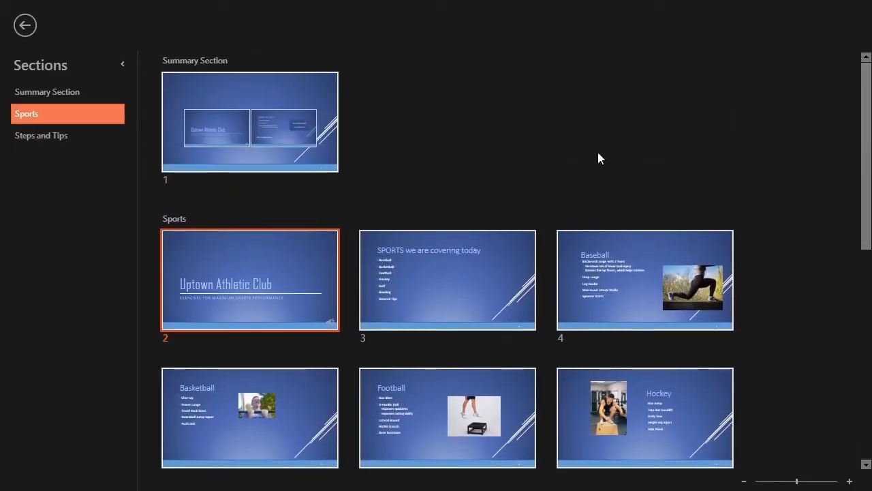
Step: From the Summary Zoom slide, zoom into Steps to Start, play slides 9-12, and return to the summary
{"action": "left_click", "coordinate": [312, 160]}
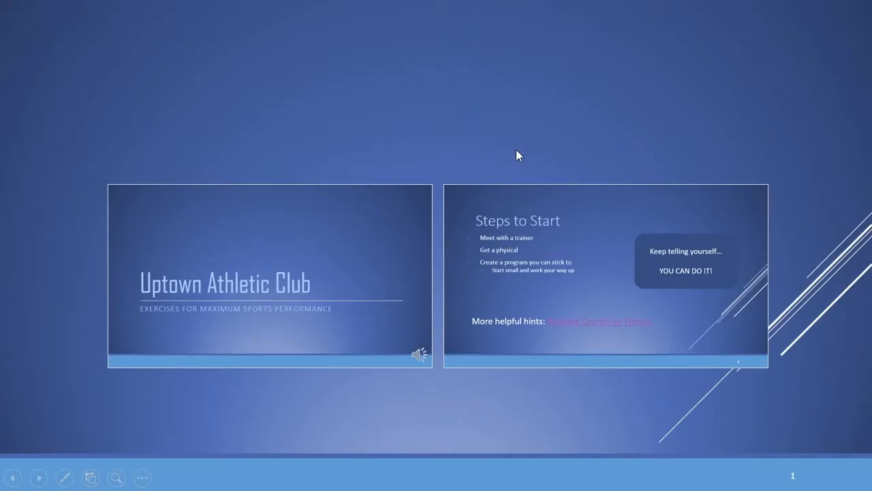
{"action": "left_click", "coordinate": [558, 261]}
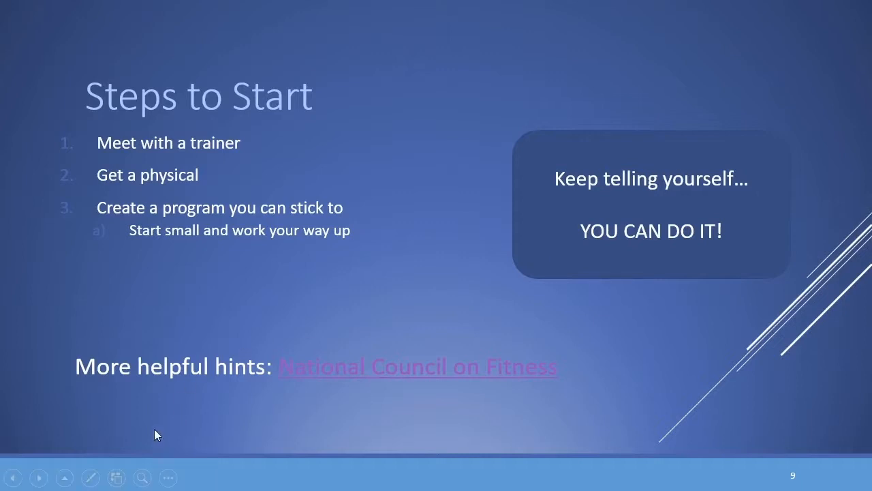
{"action": "left_click", "coordinate": [218, 337]}
{"action": "left_click", "coordinate": [219, 338]}
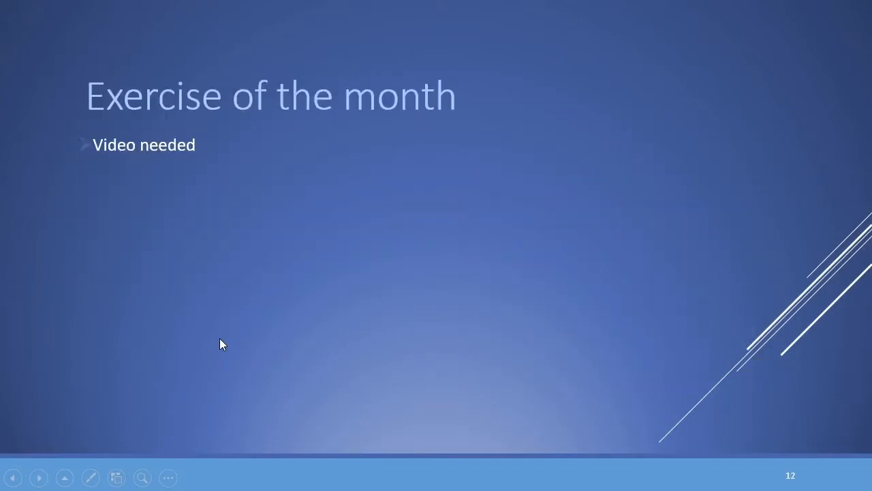
{"action": "left_click", "coordinate": [219, 338]}
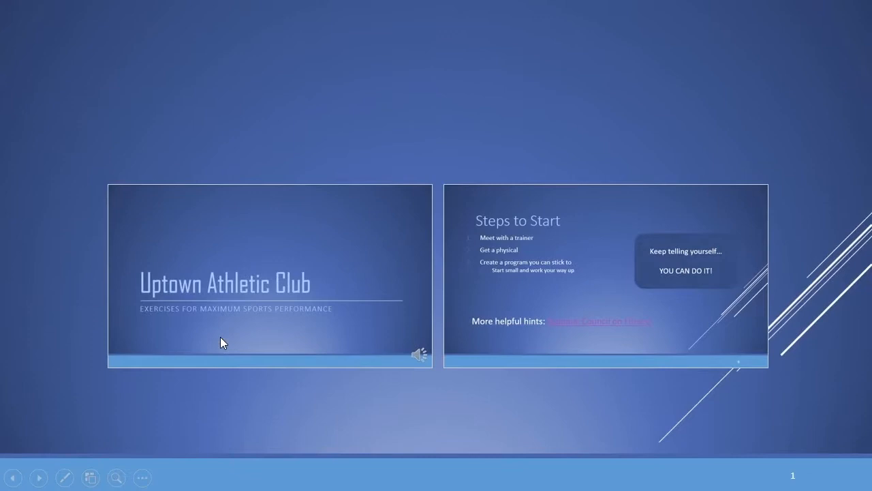